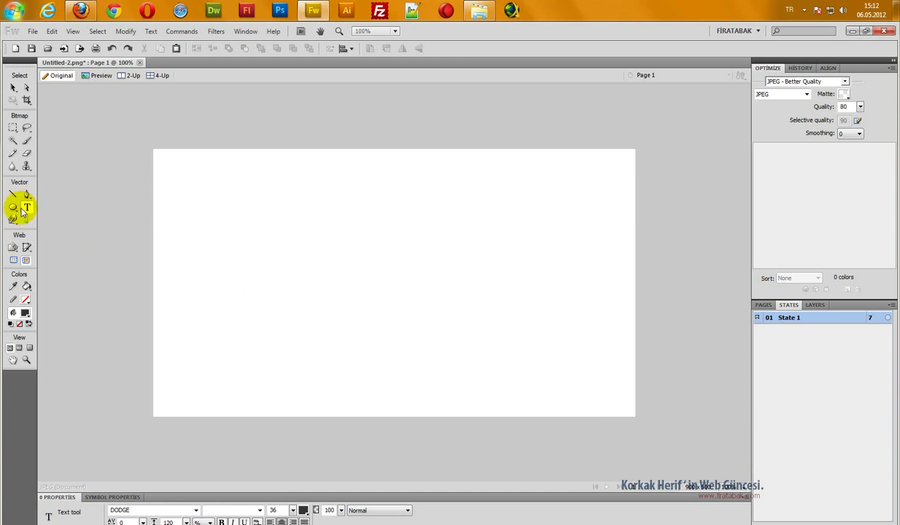
# Start a text block in the upper part of the white canvas and enter "KORKAK HERIF'in Web"
pyautogui.click(300, 218)
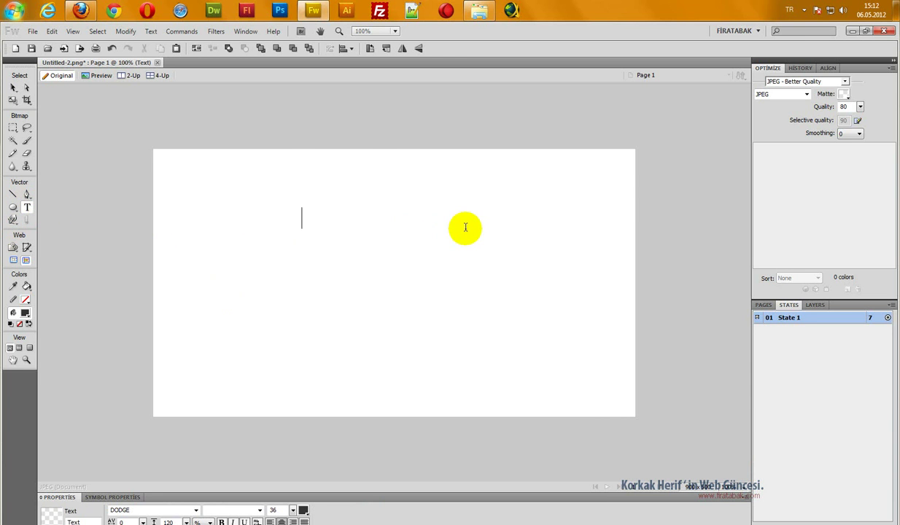
pyautogui.write("KORKAK HERIF'in")
pyautogui.press('BackSpace')
pyautogui.press('BackSpace')
pyautogui.press('BackSpace')
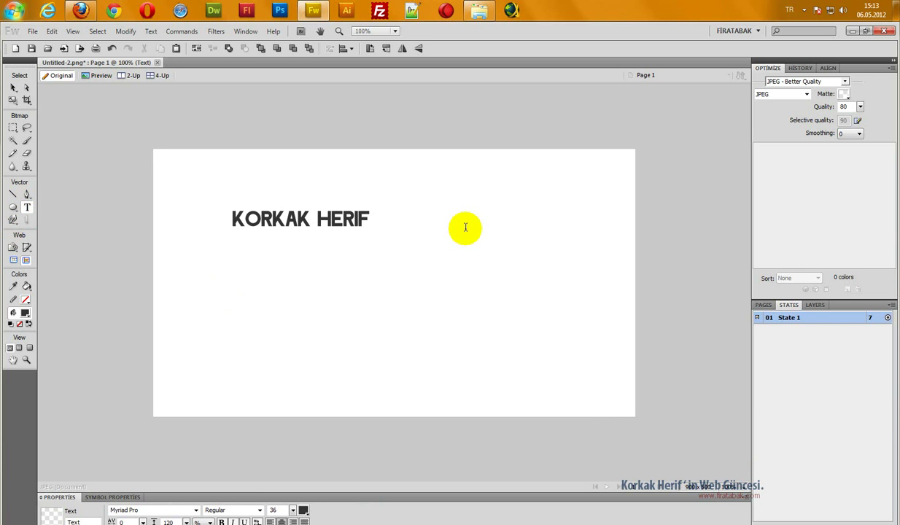
pyautogui.write("'in")
pyautogui.press('BackSpace')
pyautogui.press('BackSpace')
pyautogui.press('BackSpace')
pyautogui.press('BackSpace')
pyautogui.write("F'i")
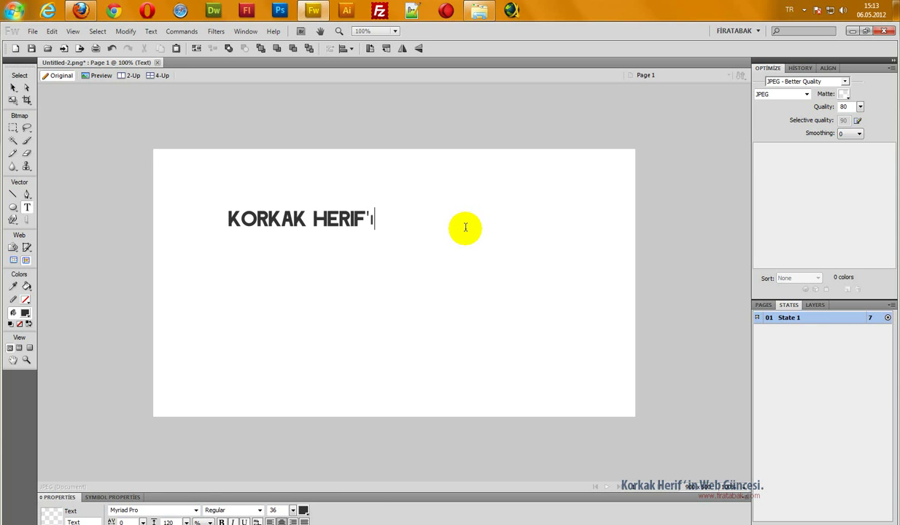
pyautogui.press('BackSpace')
pyautogui.press('BackSpace')
pyautogui.press('BackSpace')
pyautogui.write("F'in Web")
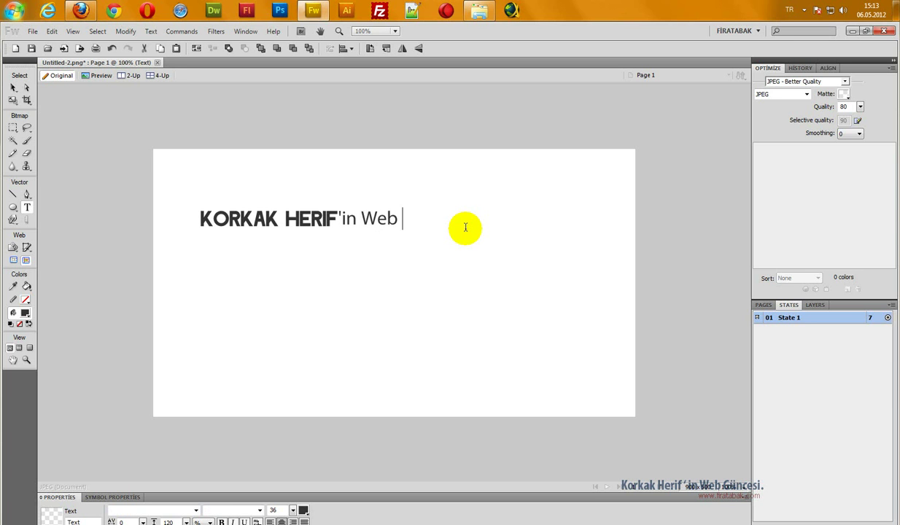
# Replace the whole content of the text block with "KORKAK HERIF"
pyautogui.hotkey('ctrl', 'a')
pyautogui.press('Delete')
pyautogui.write('KORKAK HER')
pyautogui.press('BackSpace')
pyautogui.write('RF')
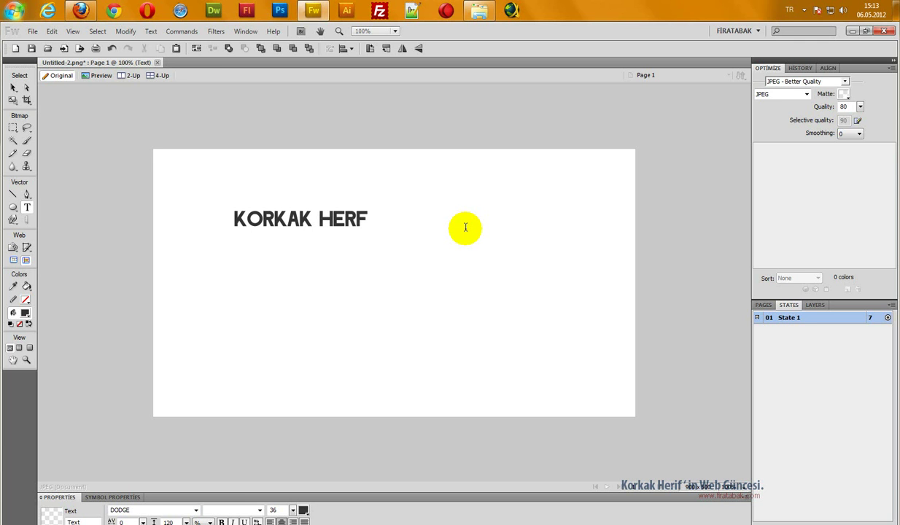
pyautogui.press('BackSpace')
pyautogui.write('IF')
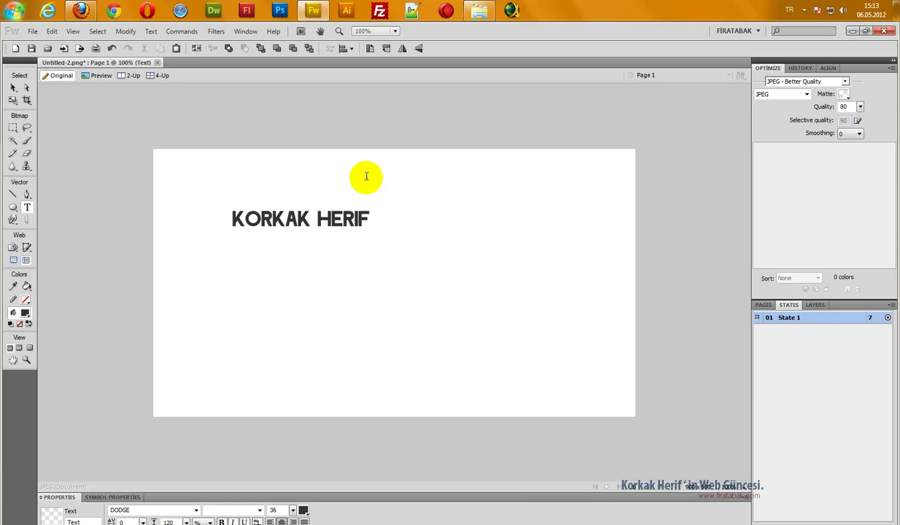
# Move the KORKAK HERIF text toward the canvas centre and set its font size to 67
pyautogui.click(12, 91)
pyautogui.moveTo(315, 217); pyautogui.dragTo(377, 263)
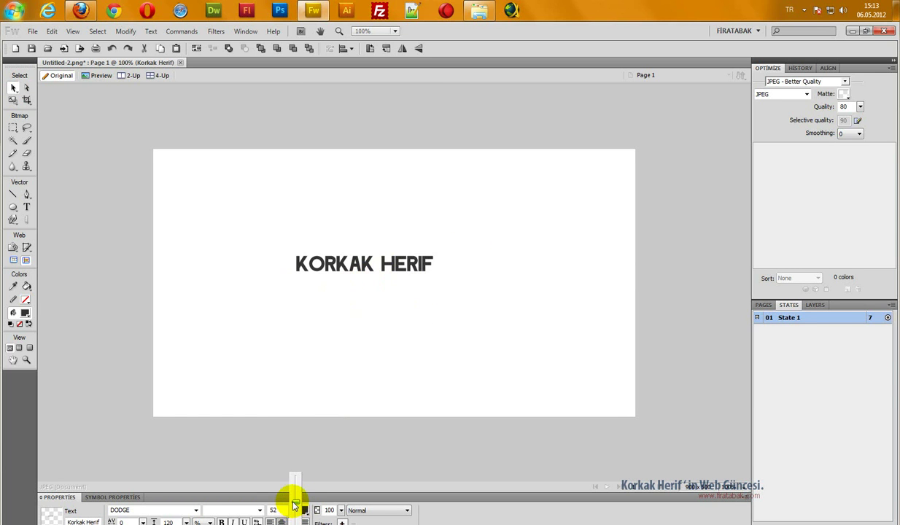
pyautogui.moveTo(294, 505); pyautogui.dragTo(295, 501)
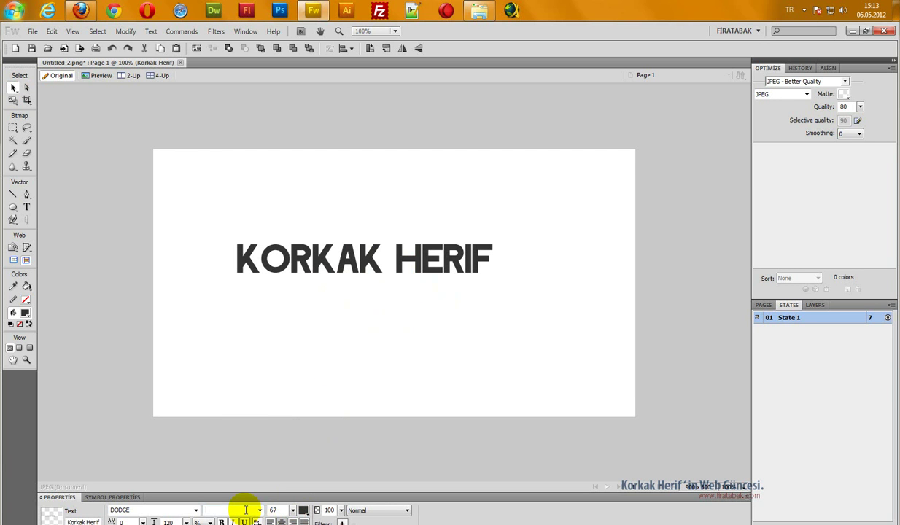
pyautogui.click(157, 510)
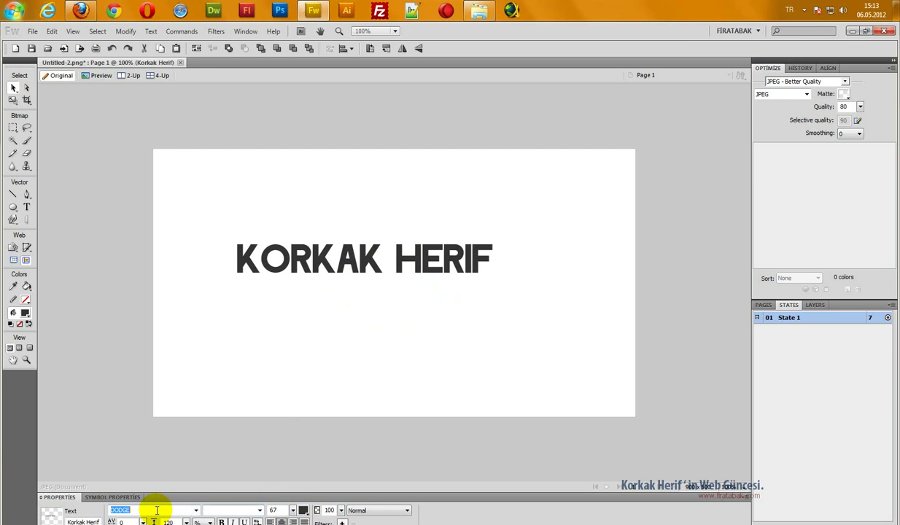
# Reposition the enlarged KORKAK HERIF text slightly lower and further left on the canvas
pyautogui.moveTo(311, 277); pyautogui.dragTo(335, 270)
pyautogui.click(294, 315)
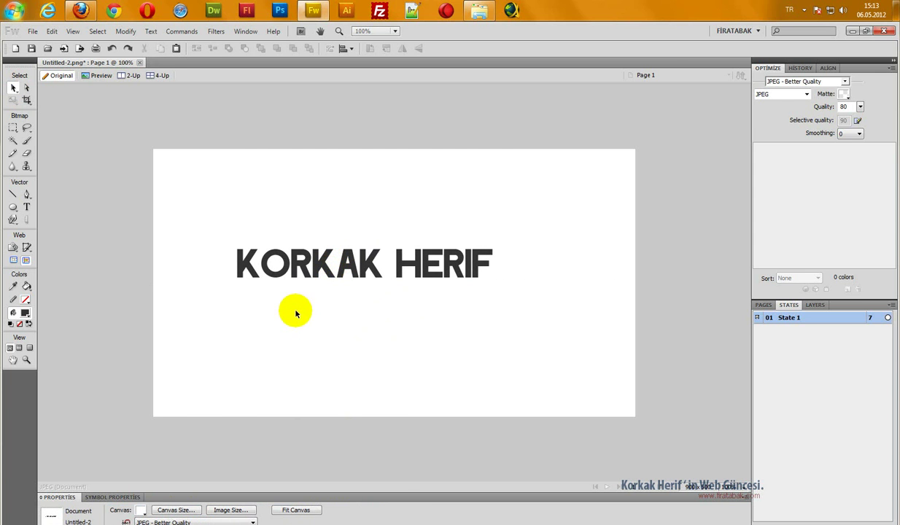
pyautogui.moveTo(346, 261); pyautogui.dragTo(328, 290)
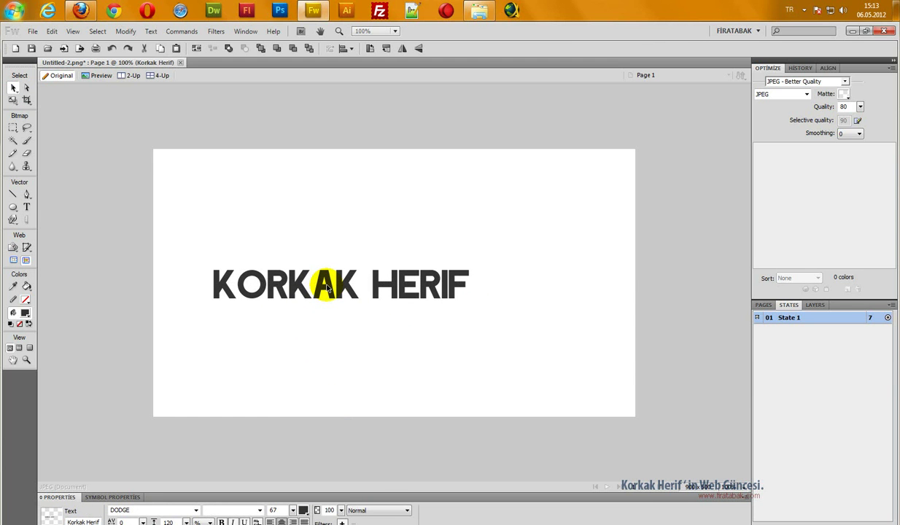
pyautogui.doubleClick(326, 288)
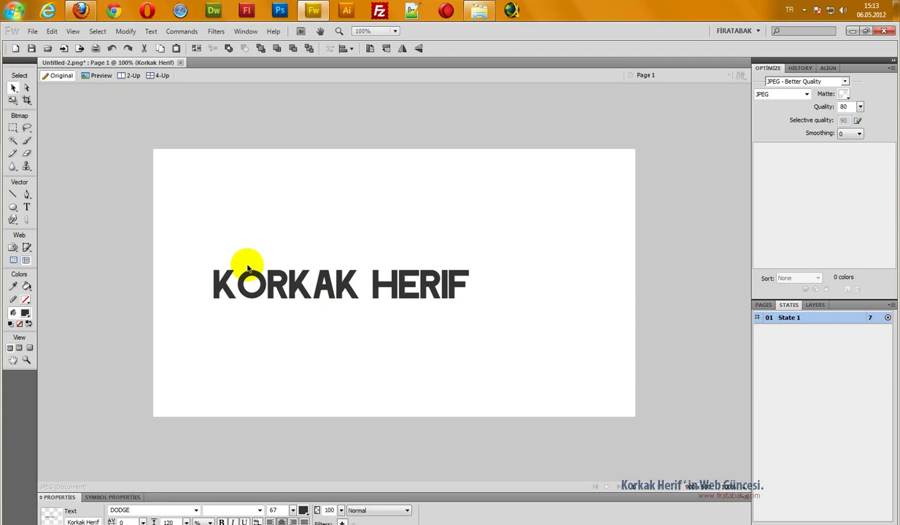
# Import the mardin1 image from the desktop and place it at its original size on the canvas
pyautogui.click(33, 32)
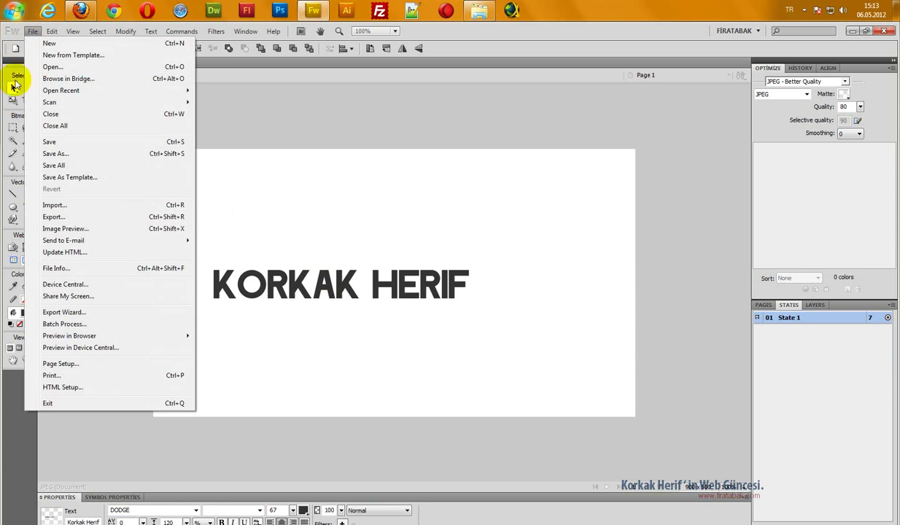
pyautogui.click(57, 205)
pyautogui.click(271, 250)
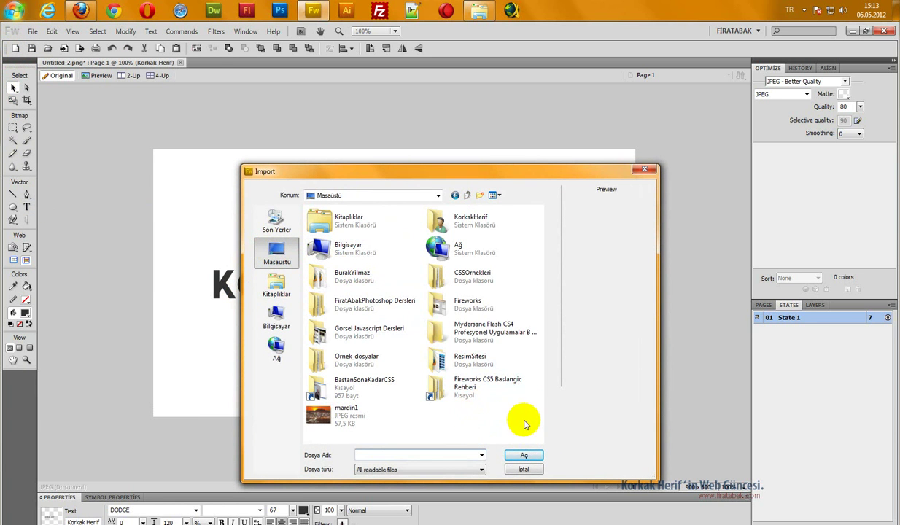
pyautogui.click(371, 423)
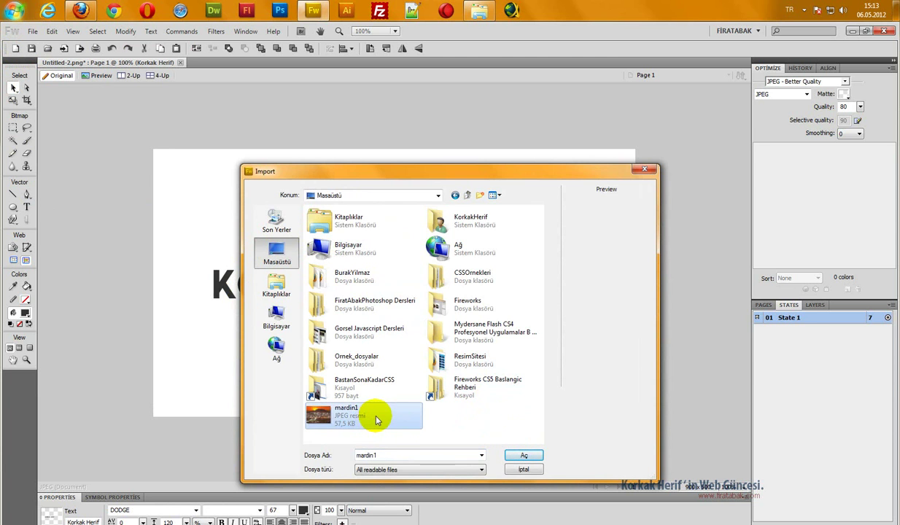
pyautogui.doubleClick(376, 420)
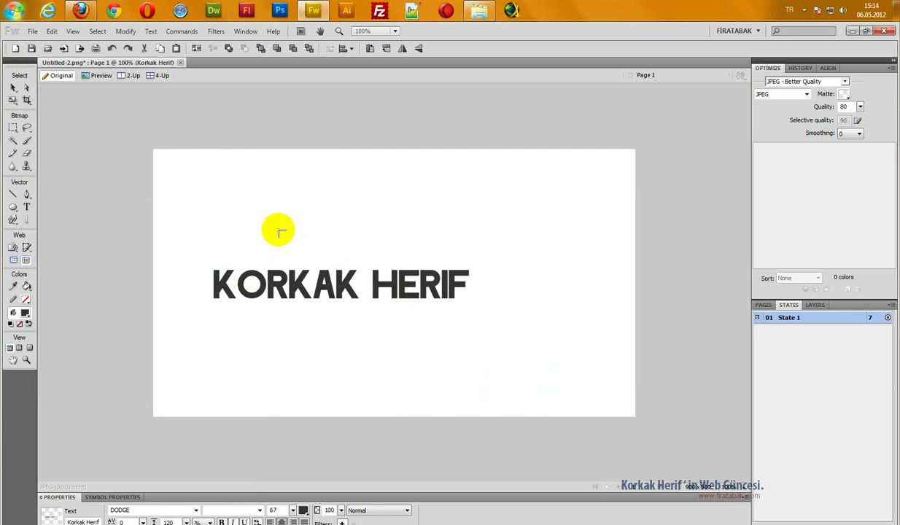
pyautogui.click(266, 200)
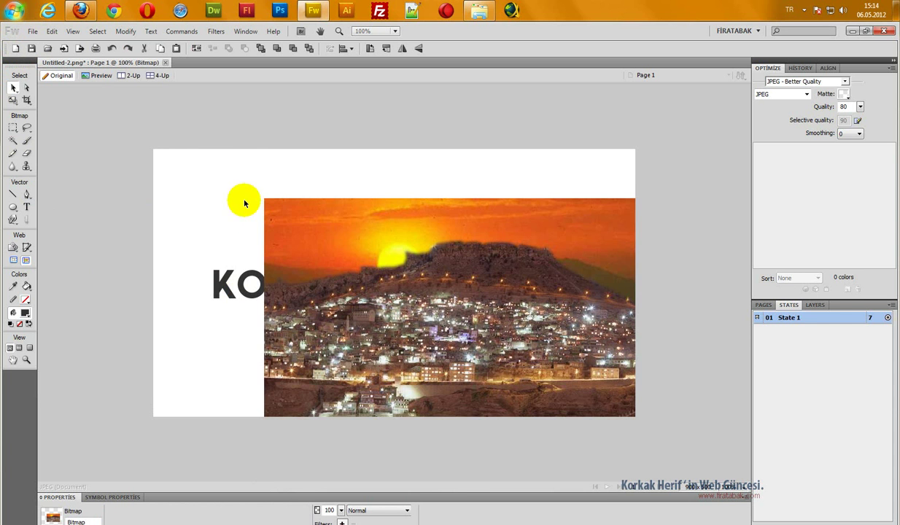
# Try moving the full-size image up and left, and undo both the move and the image's placement
pyautogui.moveTo(357, 270); pyautogui.dragTo(312, 233)
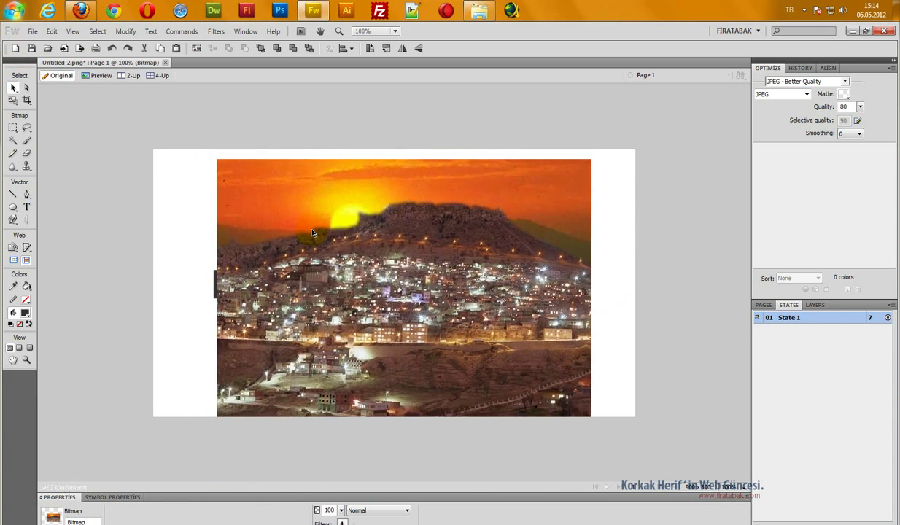
pyautogui.hotkey('ctrl', 'z')
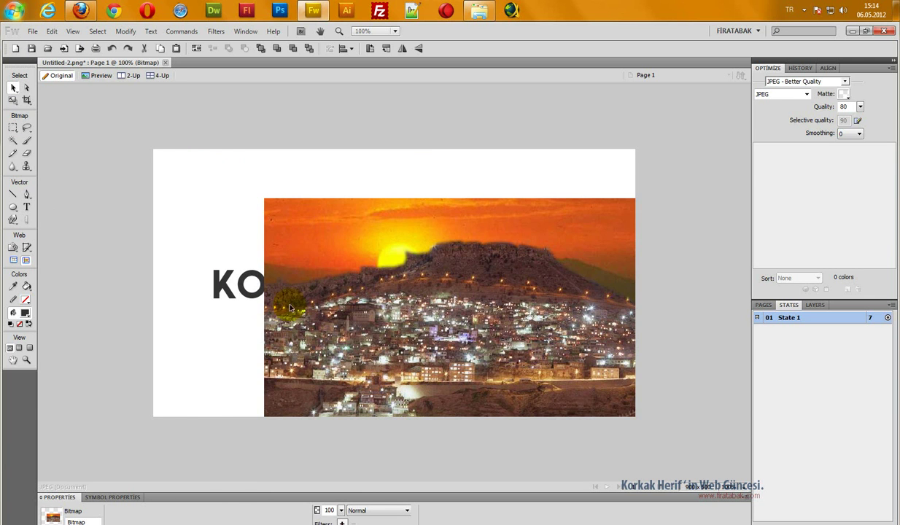
pyautogui.hotkey('ctrl', 'z')
# Import mardin1 again, scaling it down during placement so that it covers the KORKAK HERIF text
pyautogui.hotkey('ctrl', 'r')
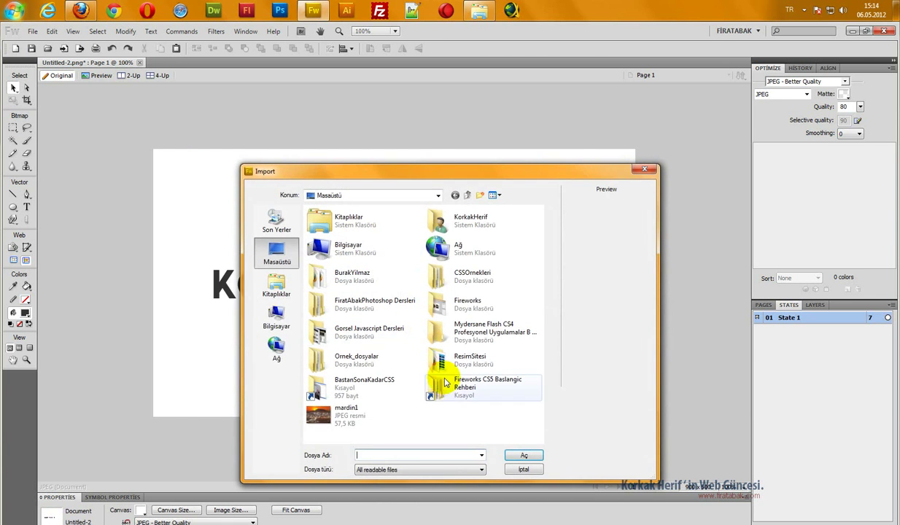
pyautogui.doubleClick(381, 408)
pyautogui.moveTo(223, 208); pyautogui.dragTo(409, 324)
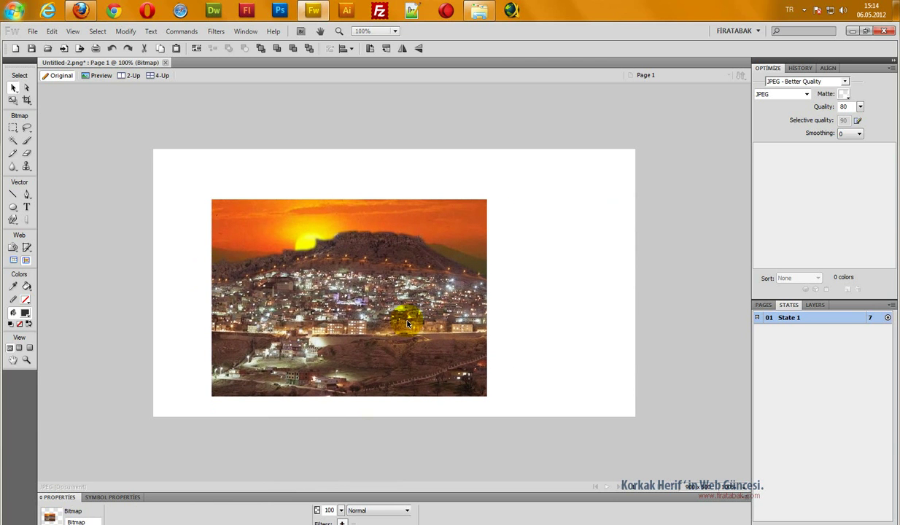
# Cut the placed image and paste it inside the KORKAK HERIF text so the letters mask it
pyautogui.press('Delete')
pyautogui.click(411, 291)
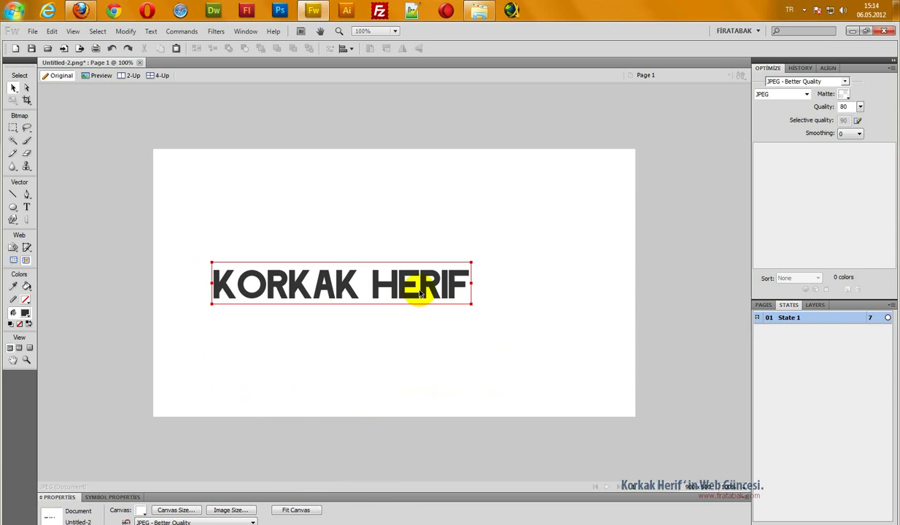
pyautogui.click(420, 293)
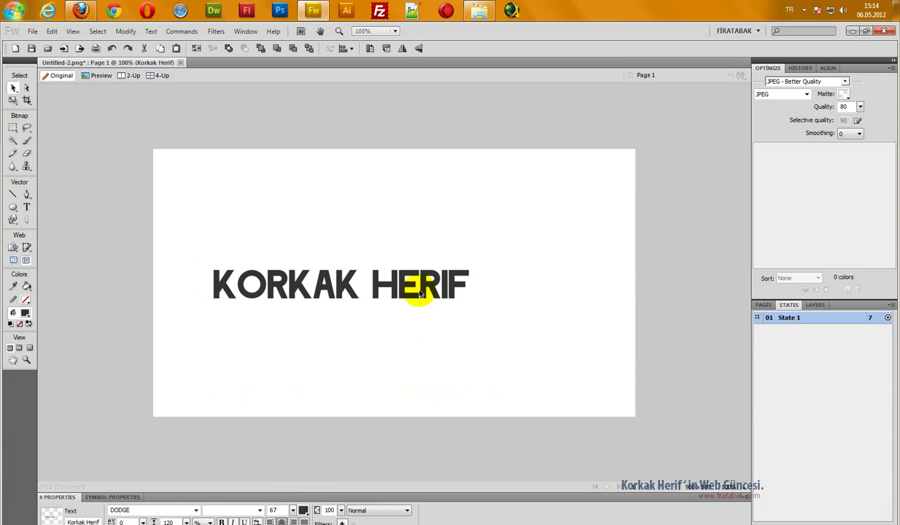
pyautogui.hotkey('ctrl', 'shift', 'v')
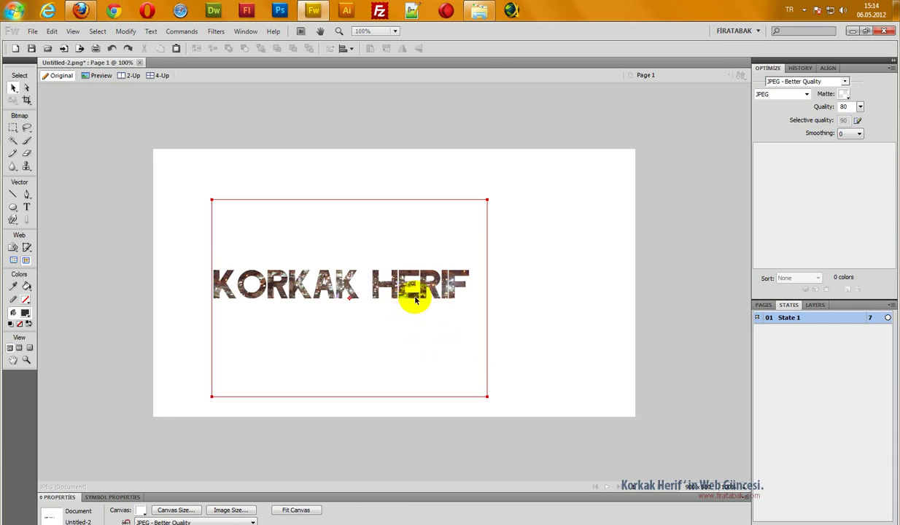
# Move the image-filled KORKAK HERIF text higher on the canvas
pyautogui.click(393, 292)
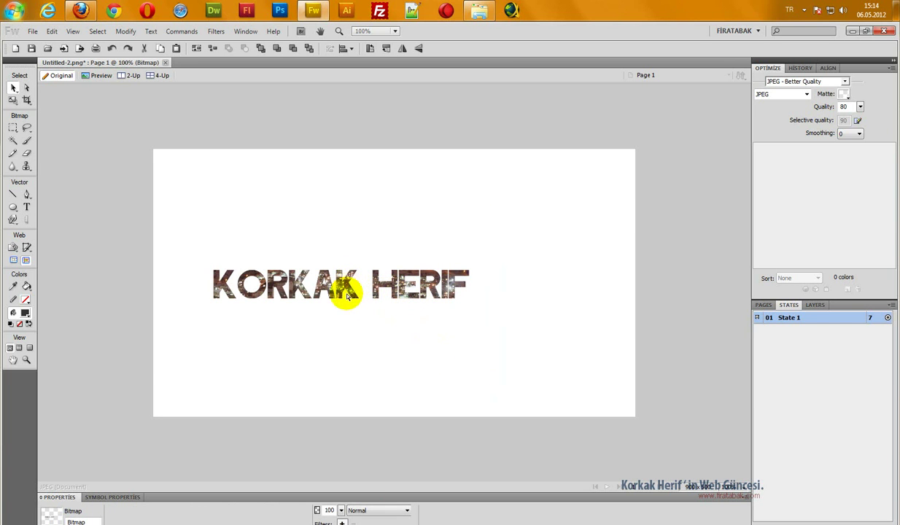
pyautogui.moveTo(348, 363); pyautogui.dragTo(287, 264)
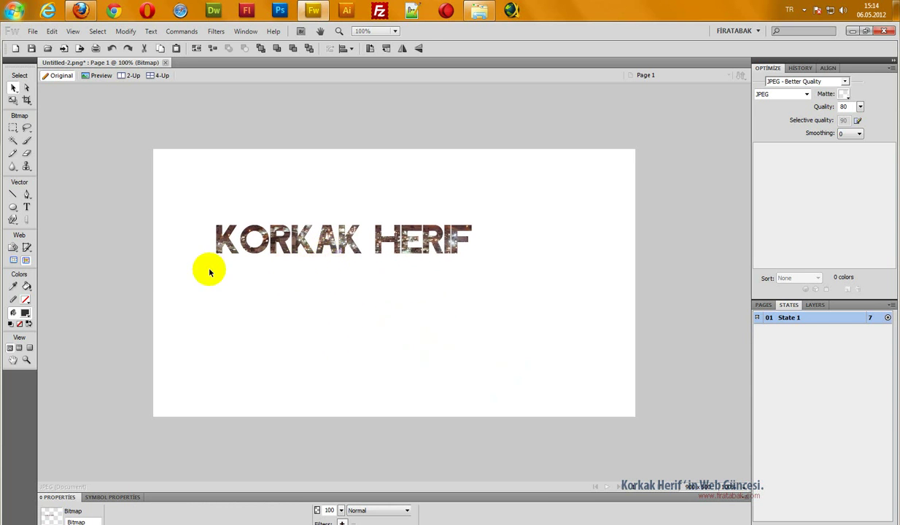
pyautogui.click(171, 271)
pyautogui.press('m')
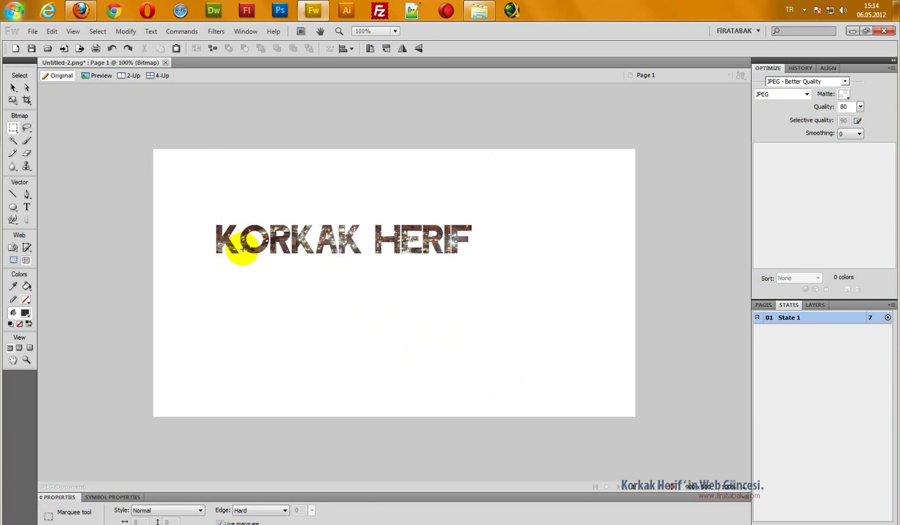
pyautogui.click(13, 88)
pyautogui.doubleClick(335, 237)
pyautogui.doubleClick(334, 240)
pyautogui.press('m')
pyautogui.click(27, 210)
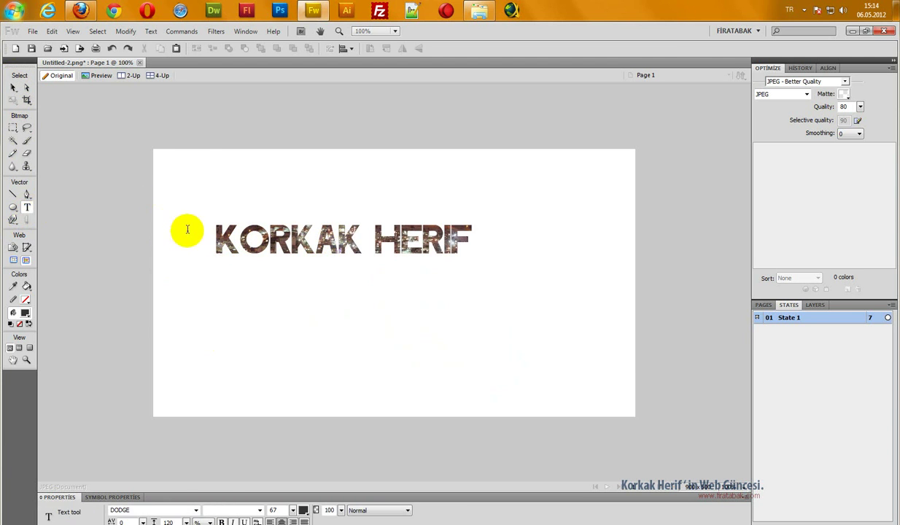
pyautogui.click(225, 239)
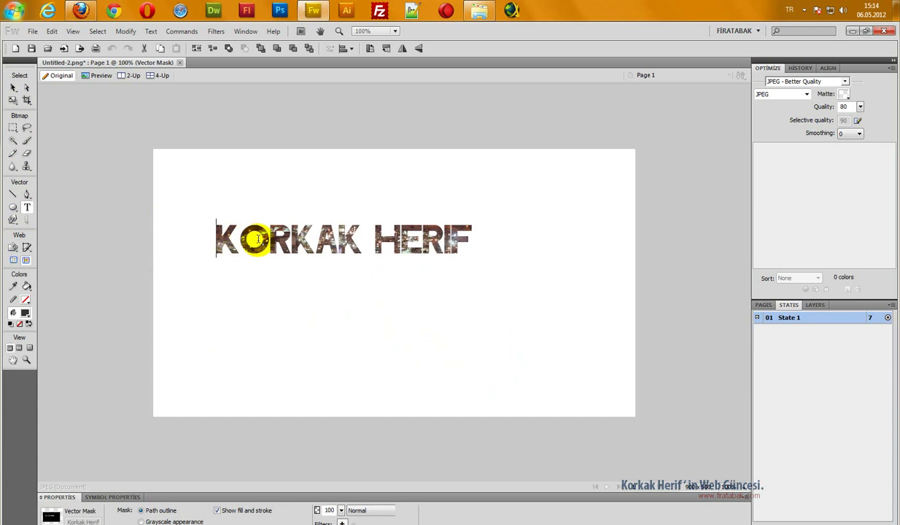
pyautogui.hotkey('ctrl', 'a')
pyautogui.write('www.firatabak.com')
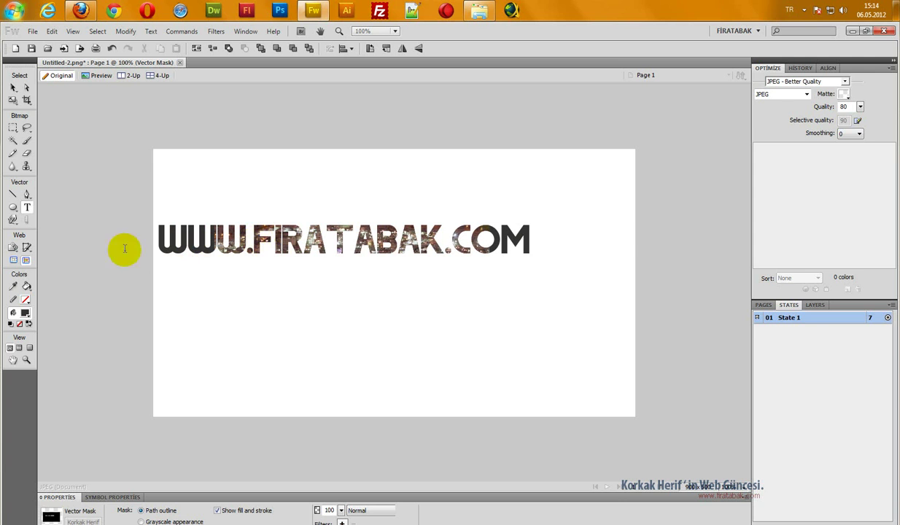
pyautogui.click(11, 88)
pyautogui.click(382, 253)
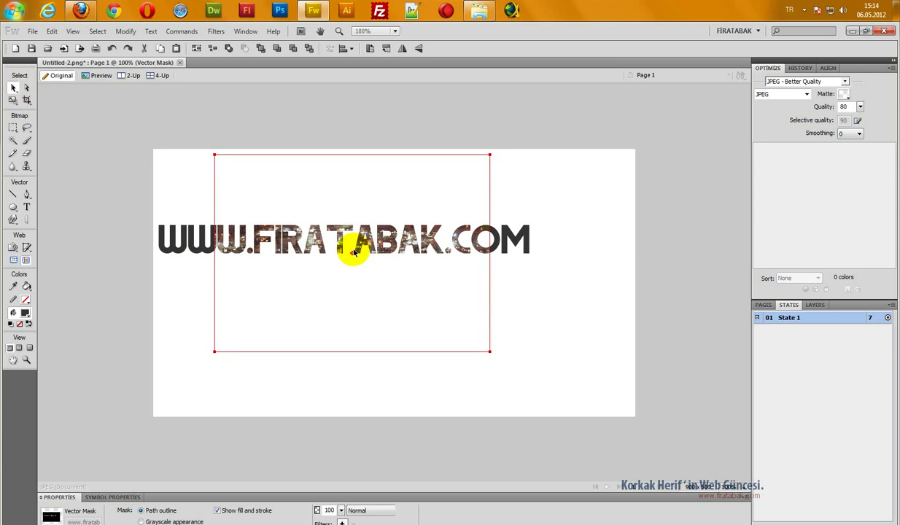
pyautogui.moveTo(352, 255); pyautogui.dragTo(393, 275)
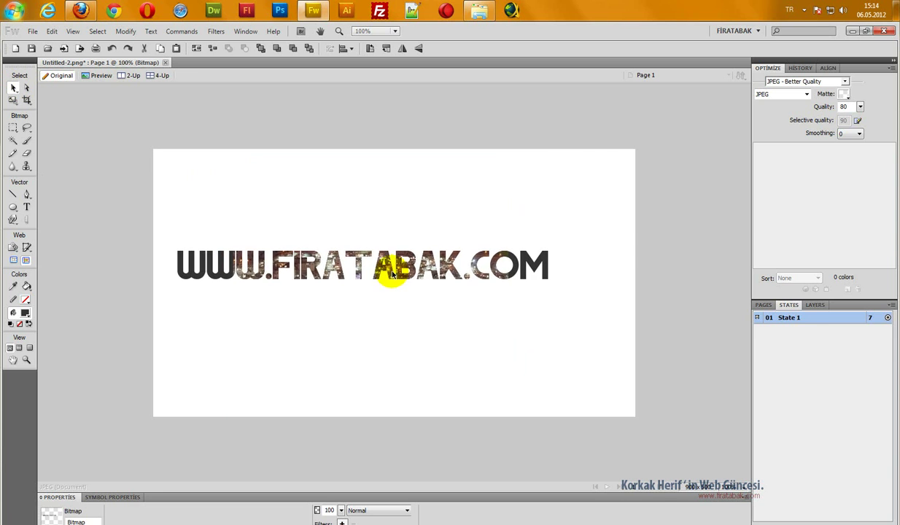
# Show the layers, select the vector mask of the Bitmap object in Layer 1, and shift the masked text slightly down and right
pyautogui.click(813, 306)
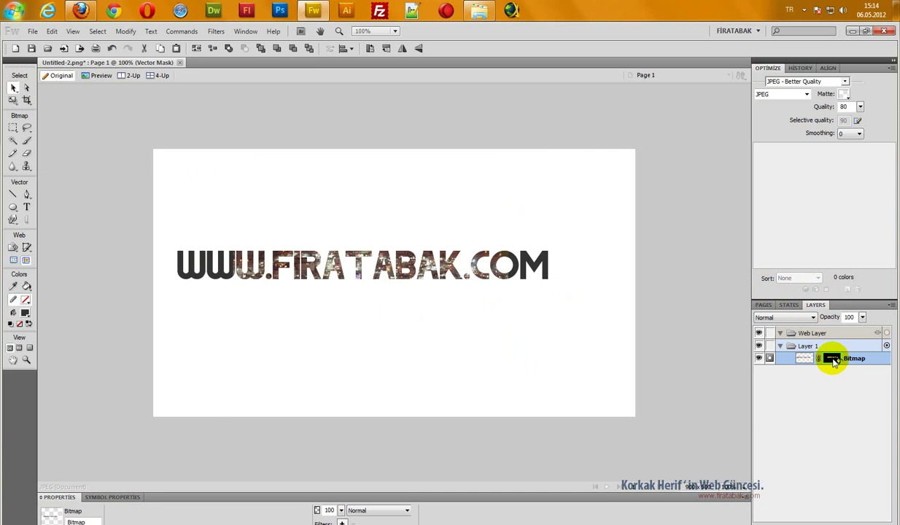
pyautogui.click(832, 358)
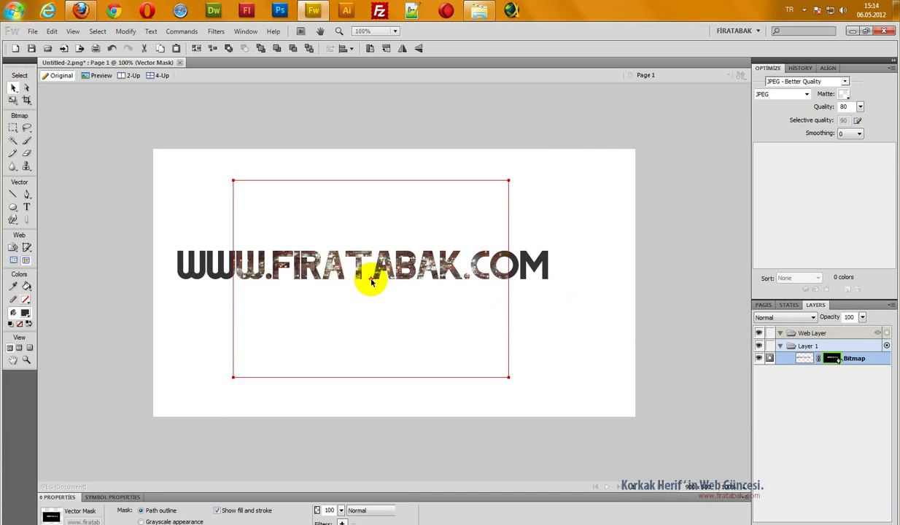
pyautogui.moveTo(371, 280); pyautogui.dragTo(375, 285)
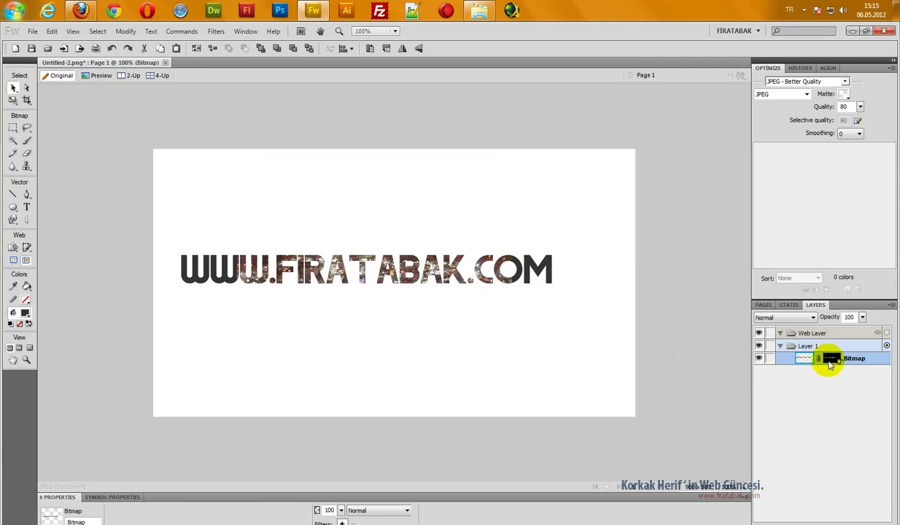
pyautogui.click(828, 358)
pyautogui.click(371, 281)
pyautogui.moveTo(368, 279); pyautogui.dragTo(366, 267)
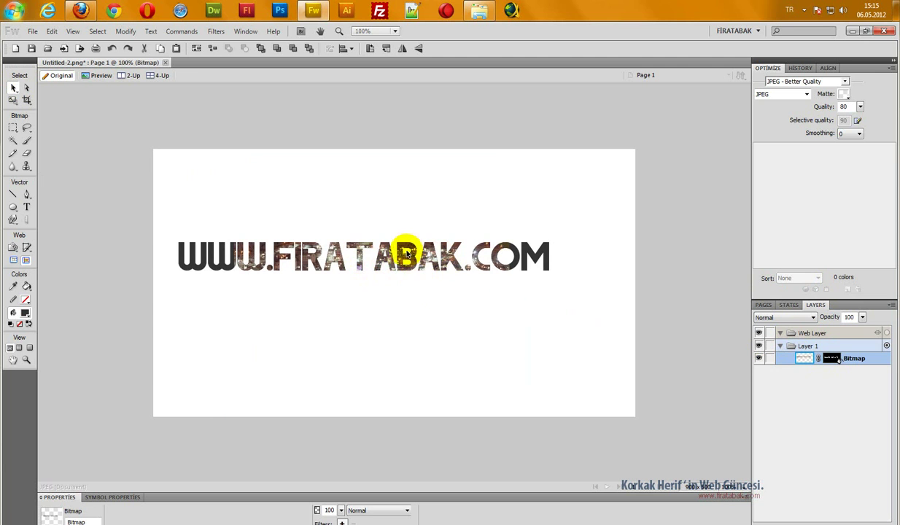
pyautogui.moveTo(565, 376); pyautogui.dragTo(385, 257)
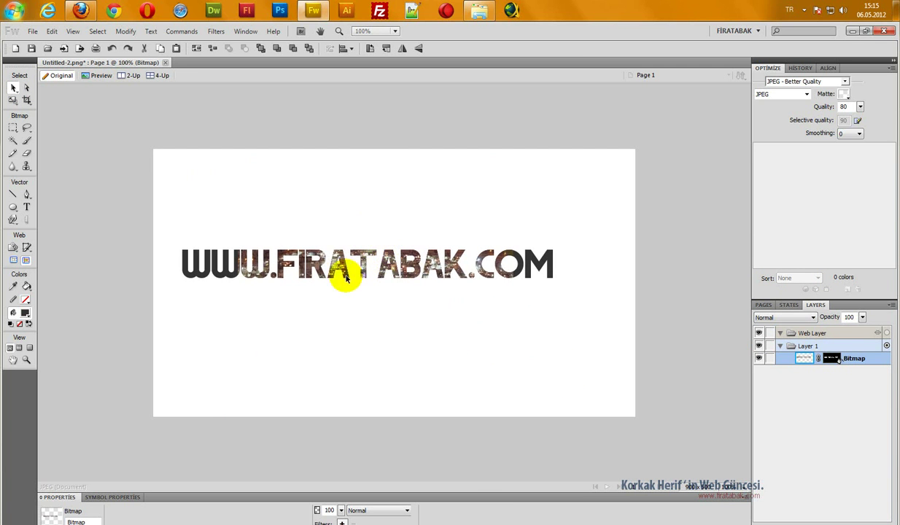
# Reselect the Bitmap object's vector mask and move the masked text a little up and left with the Pointer tool
pyautogui.click(830, 357)
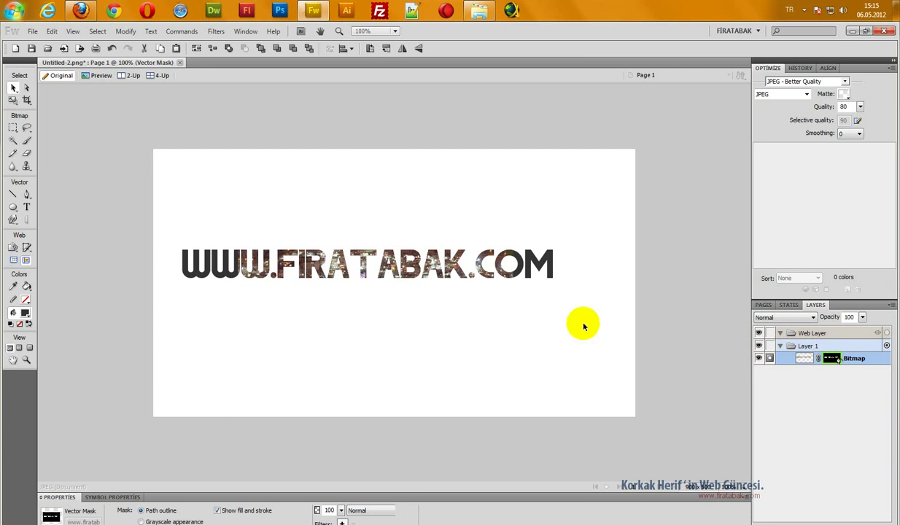
pyautogui.moveTo(375, 280); pyautogui.dragTo(375, 269)
pyautogui.hotkey('ctrl', 'd')
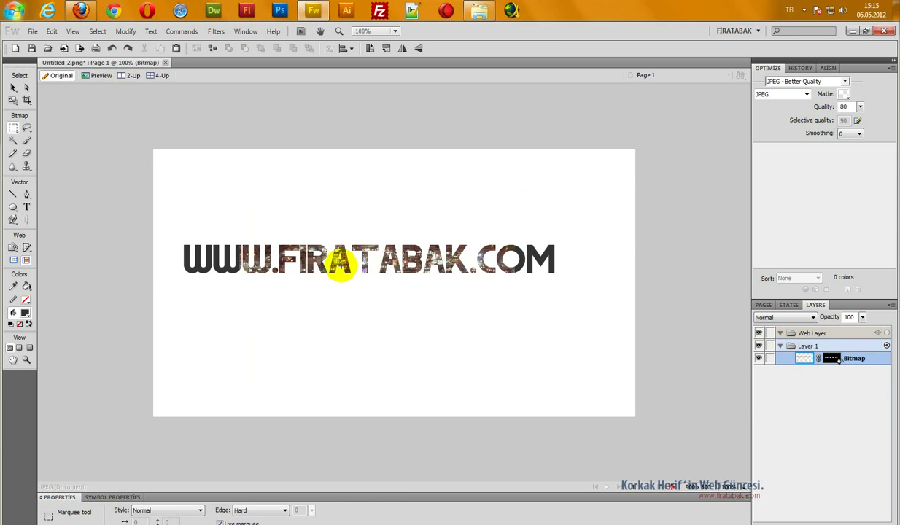
pyautogui.click(10, 87)
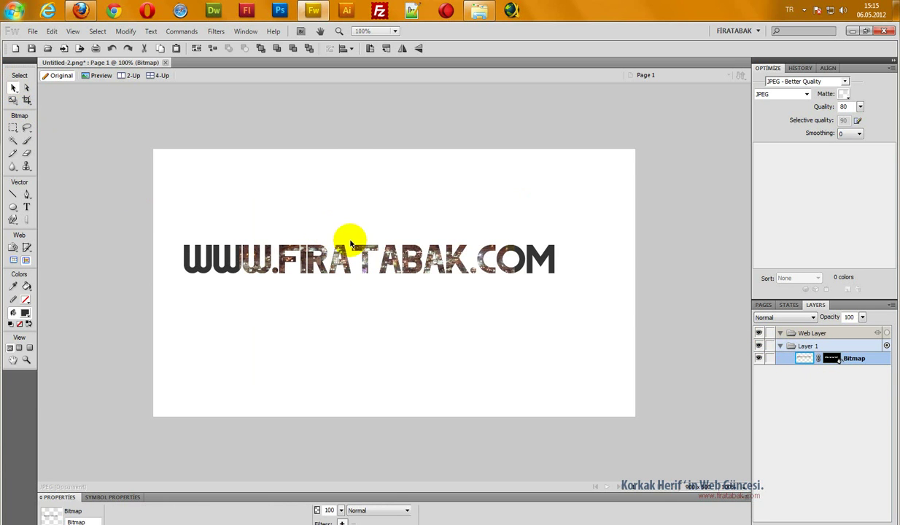
pyautogui.moveTo(462, 272); pyautogui.dragTo(454, 264)
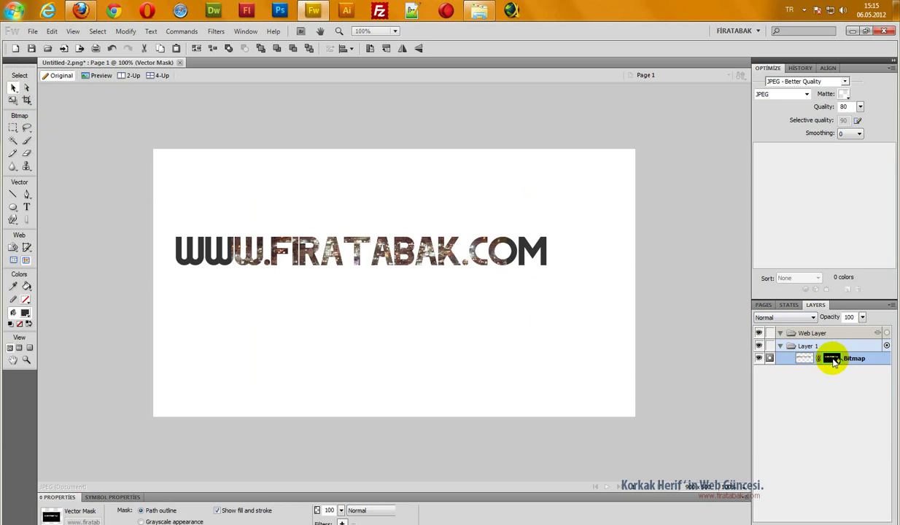
# Shift the masked text slightly down using the Subselection tool
pyautogui.click(351, 256)
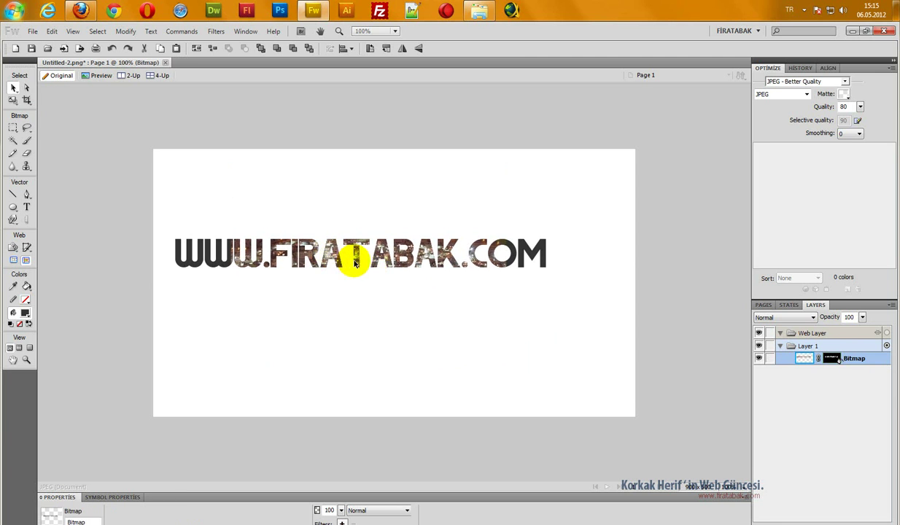
pyautogui.click(25, 88)
pyautogui.moveTo(358, 261); pyautogui.dragTo(361, 267)
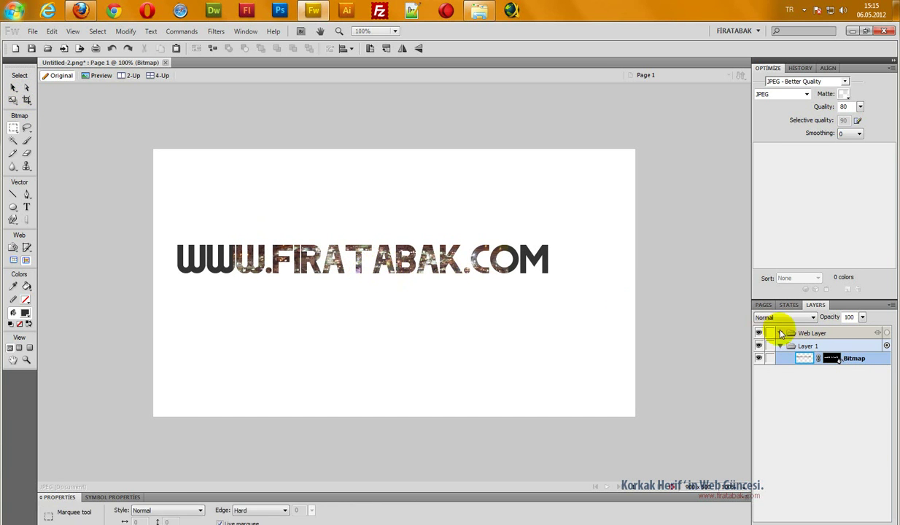
# Select the vector mask and, with the Subselection tool, reposition the text higher so the photo's orange sunset area fills the letters
pyautogui.click(825, 356)
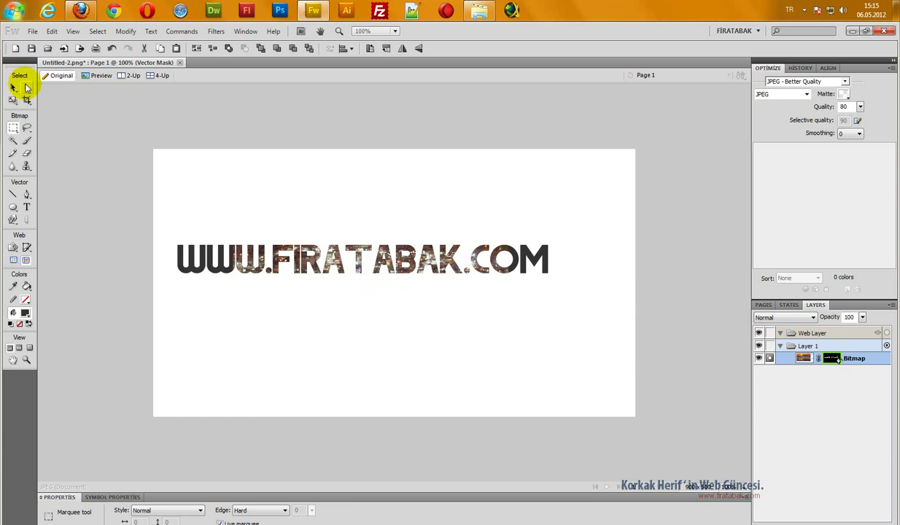
pyautogui.click(26, 89)
pyautogui.moveTo(372, 274); pyautogui.dragTo(365, 223)
# Reselect the vector mask and move the sunset-filled text slightly right and down with the Pointer tool
pyautogui.click(829, 358)
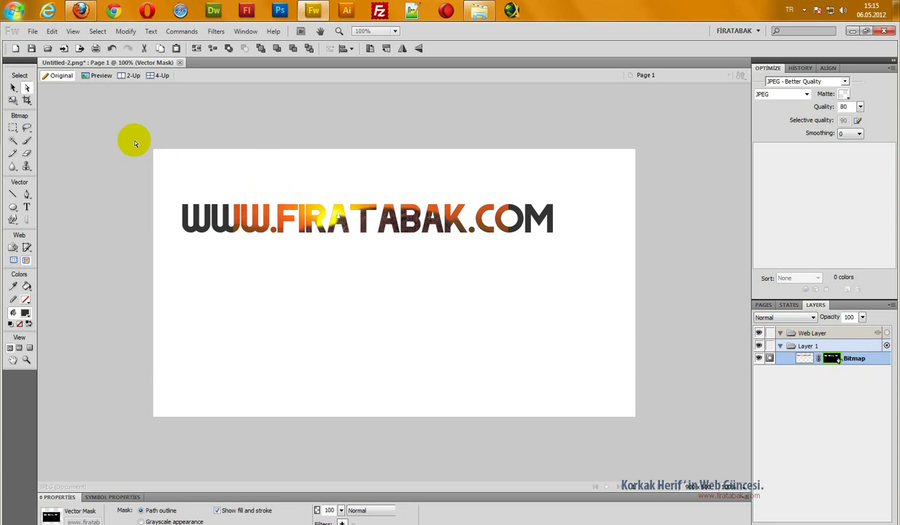
pyautogui.click(13, 87)
pyautogui.moveTo(279, 220); pyautogui.dragTo(315, 231)
# Select the vector mask again and nudge the sunset-filled text slightly upward
pyautogui.click(832, 356)
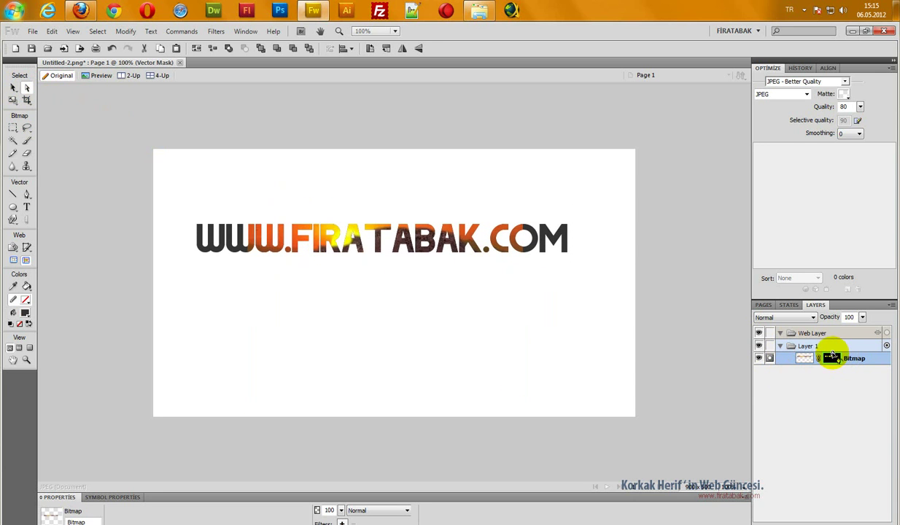
pyautogui.click(392, 272)
pyautogui.click(379, 254)
pyautogui.moveTo(377, 251)
pyautogui.mouseDown()
pyautogui.moveTo(378, 240)
pyautogui.moveTo(379, 248)
pyautogui.mouseUp()
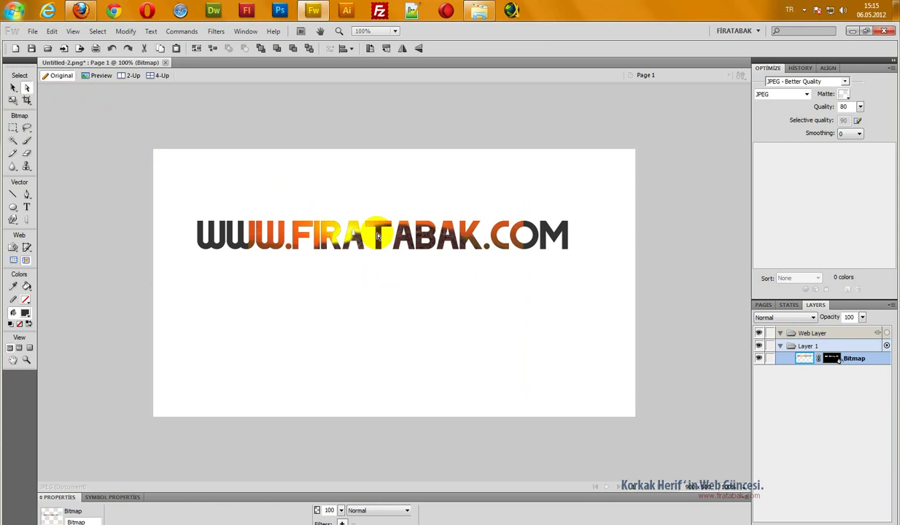
# Reselect the vector mask, move the sunset-filled text down to around the middle of the canvas, and deselect it
pyautogui.click(831, 357)
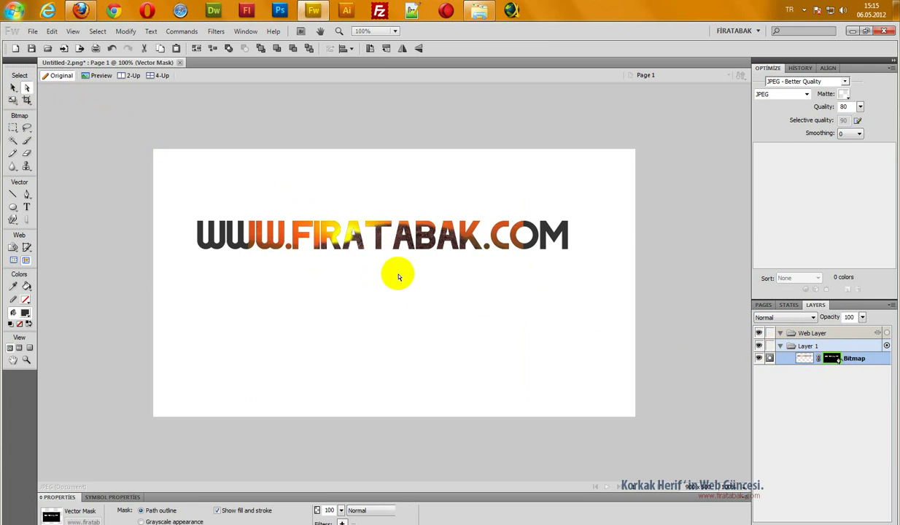
pyautogui.click(379, 235)
pyautogui.click(831, 357)
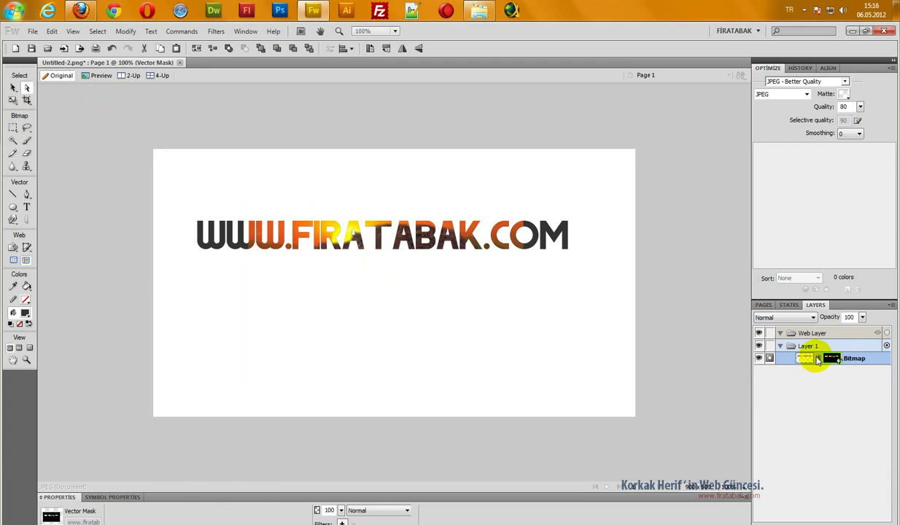
pyautogui.moveTo(373, 247)
pyautogui.mouseDown()
pyautogui.moveTo(389, 276)
pyautogui.moveTo(364, 274)
pyautogui.moveTo(379, 285)
pyautogui.mouseUp()
pyautogui.click(349, 307)
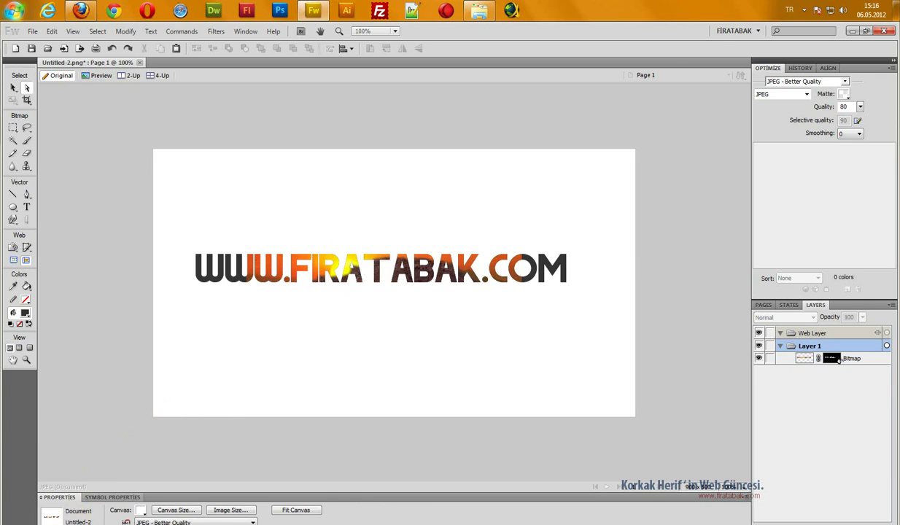